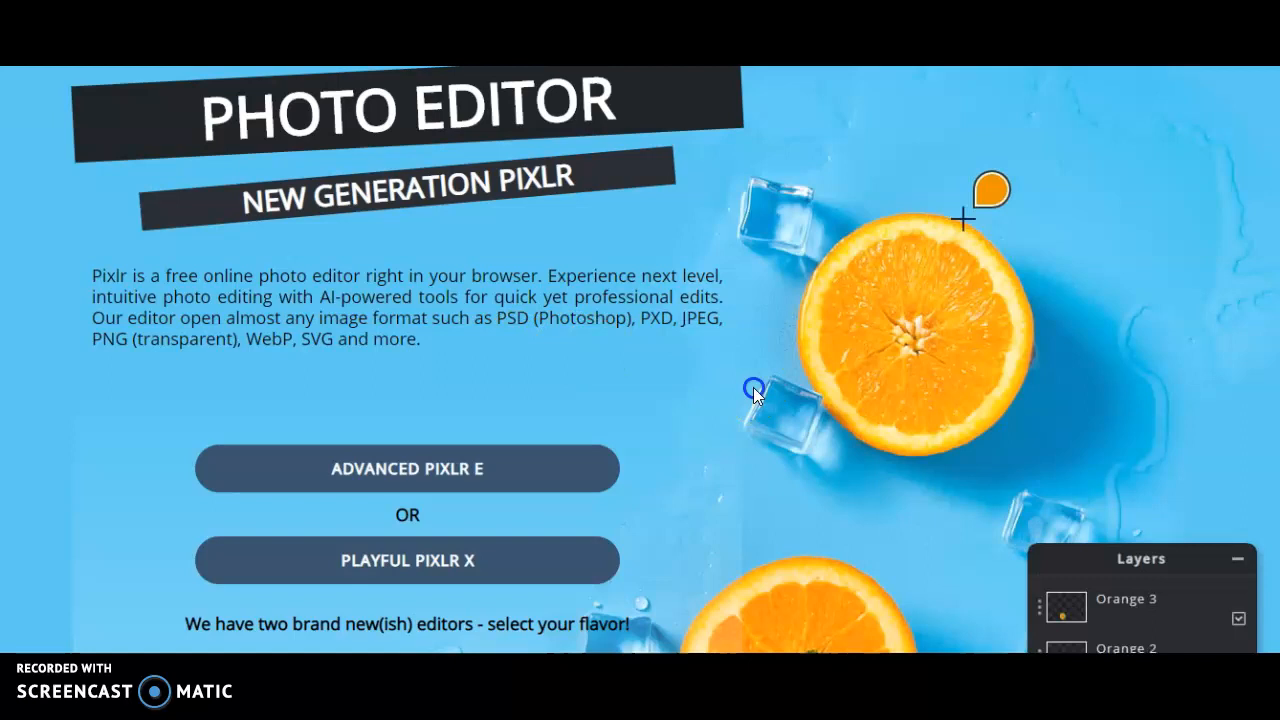
- Launch the Playful Pixlr X editor from the start page
scroll(753, 387, down, 2)
scroll(753, 387, up, 2)
scroll(753, 395, up, 2)
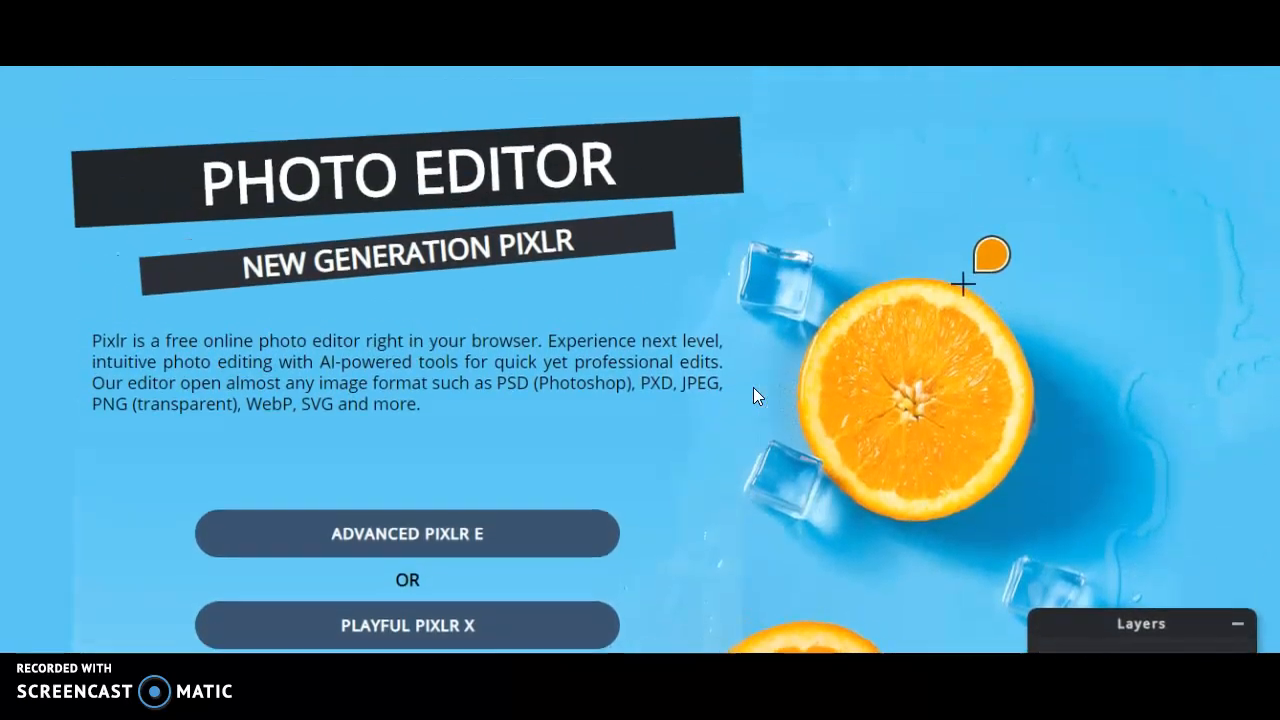
scroll(753, 395, down, 2)
scroll(753, 393, down, 2)
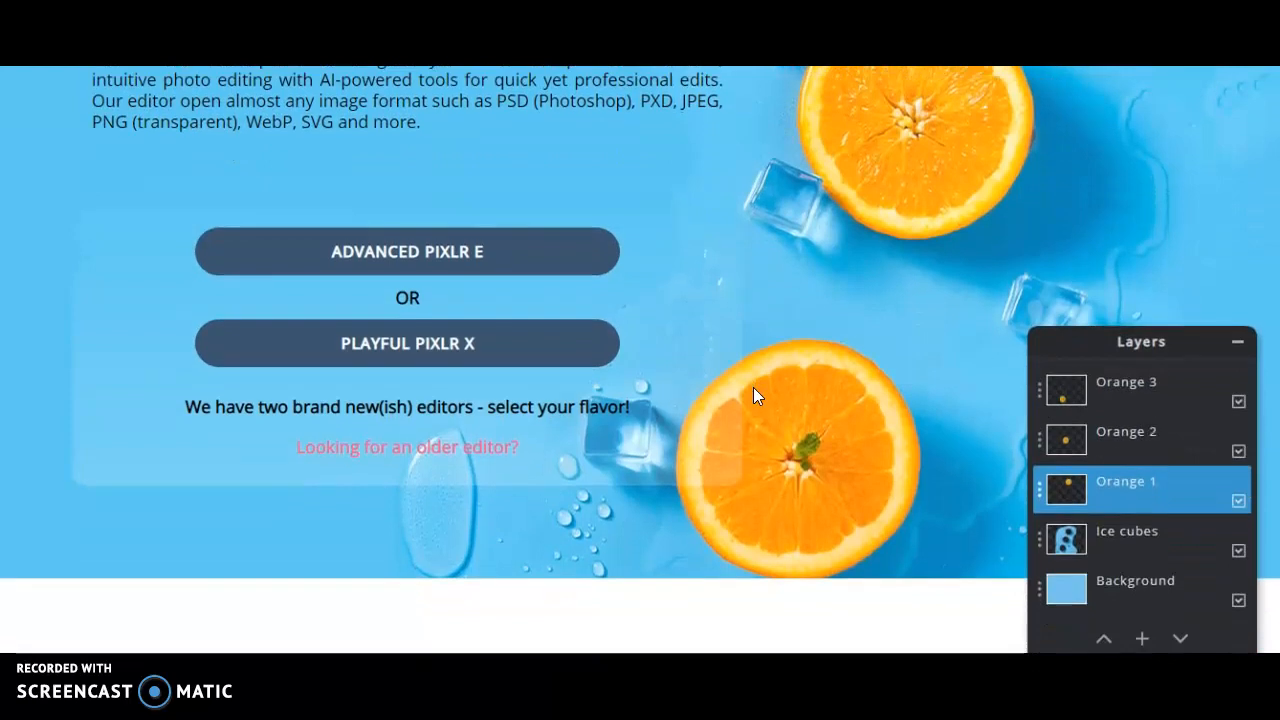
click(390, 352)
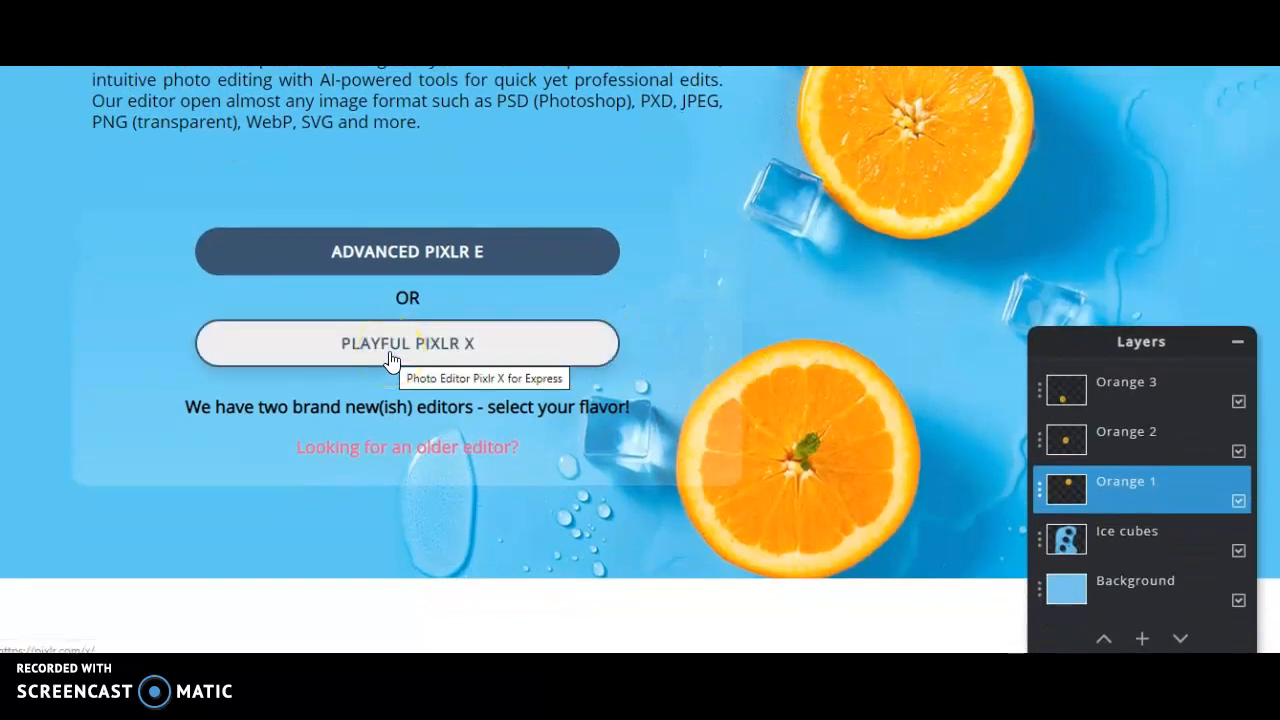
click(391, 355)
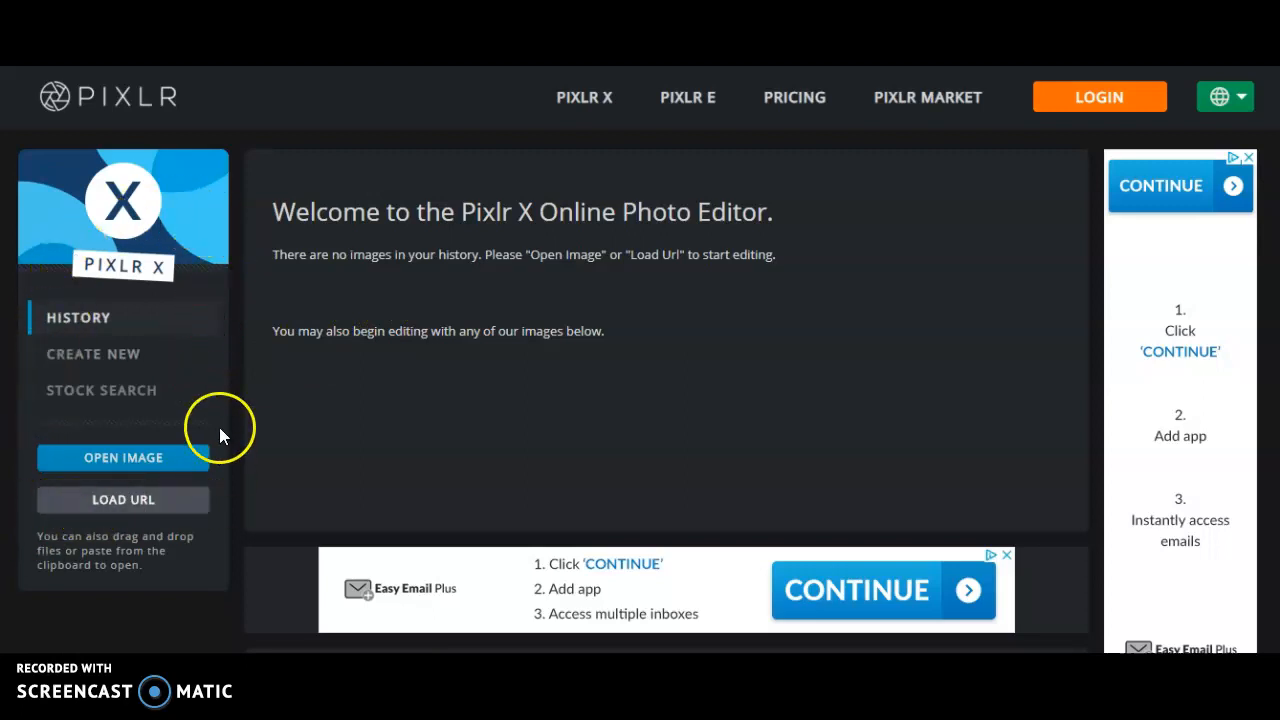
- Under Create New, choose Open Image to browse the computer for a photo
click(130, 362)
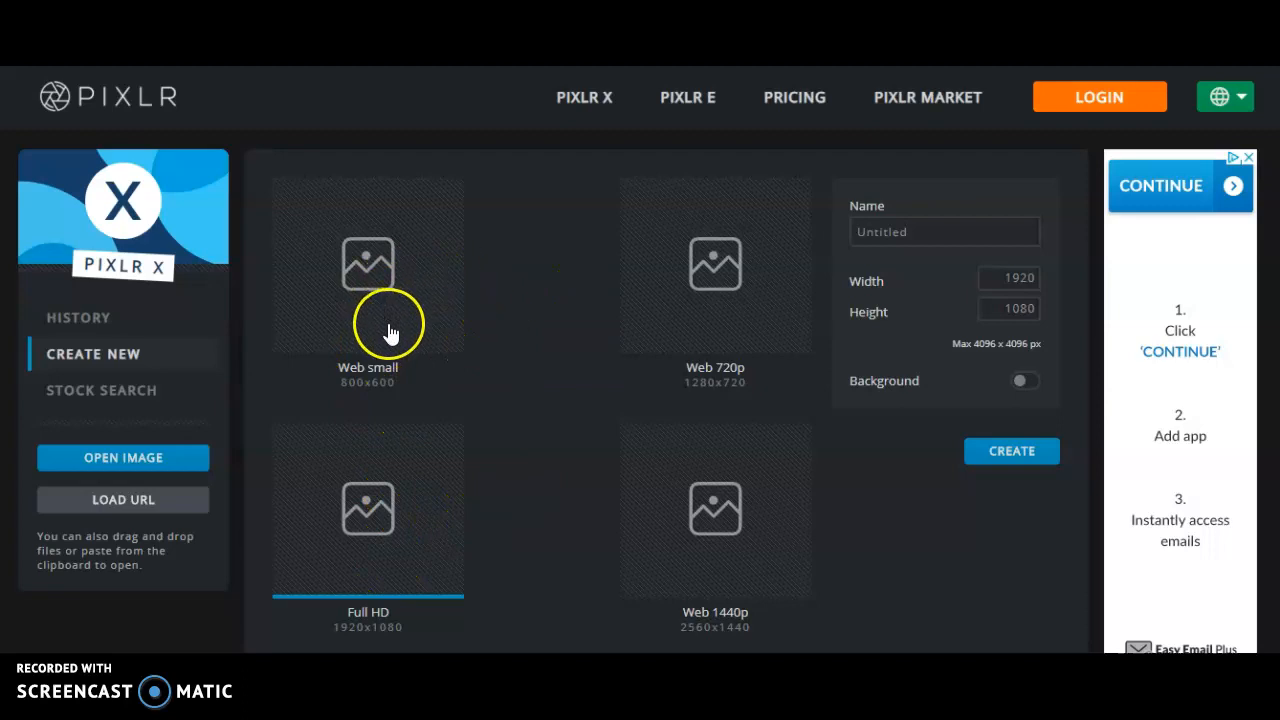
click(406, 478)
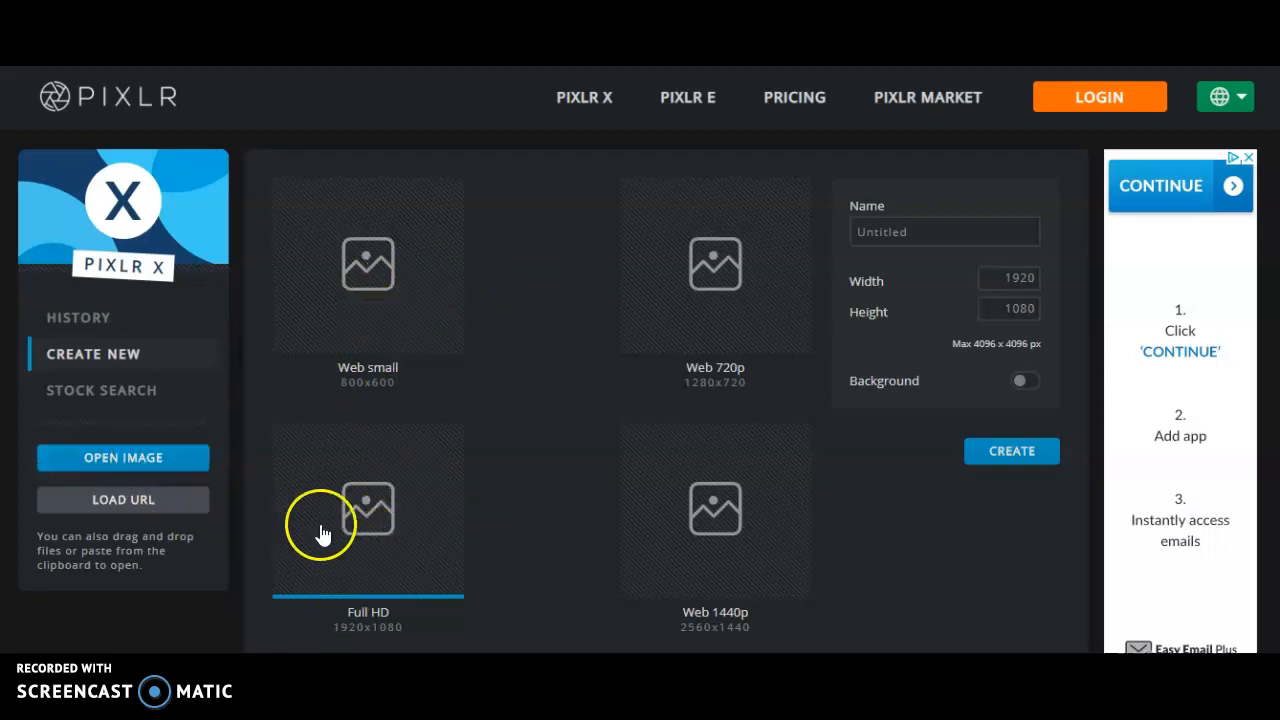
click(136, 456)
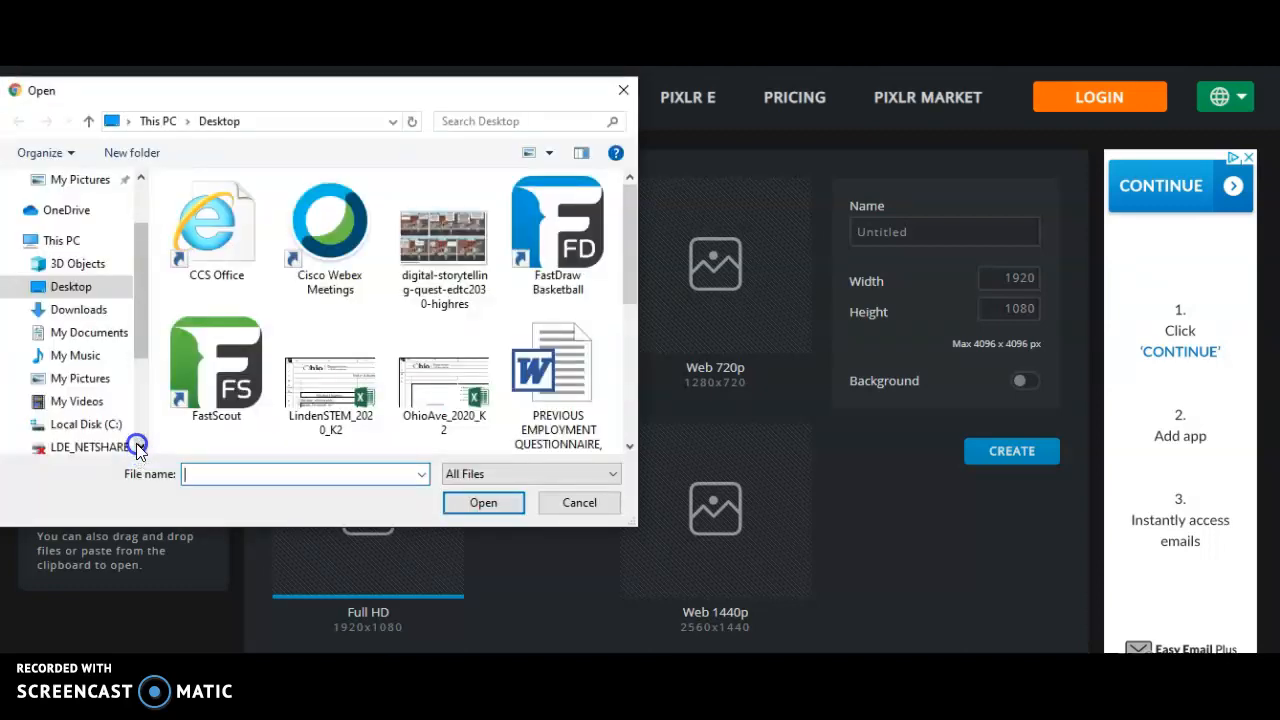
- Dismiss the network error and open Team Picture '19-'20 from the Desktop
click(100, 382)
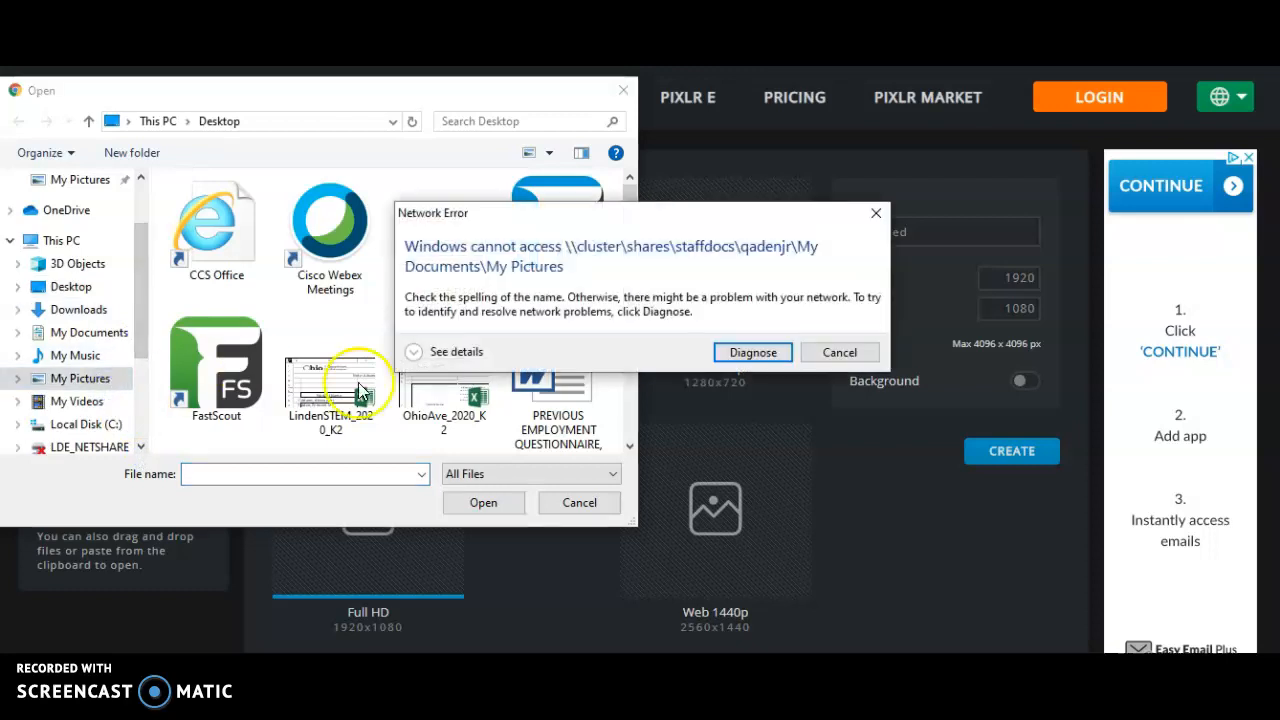
click(833, 353)
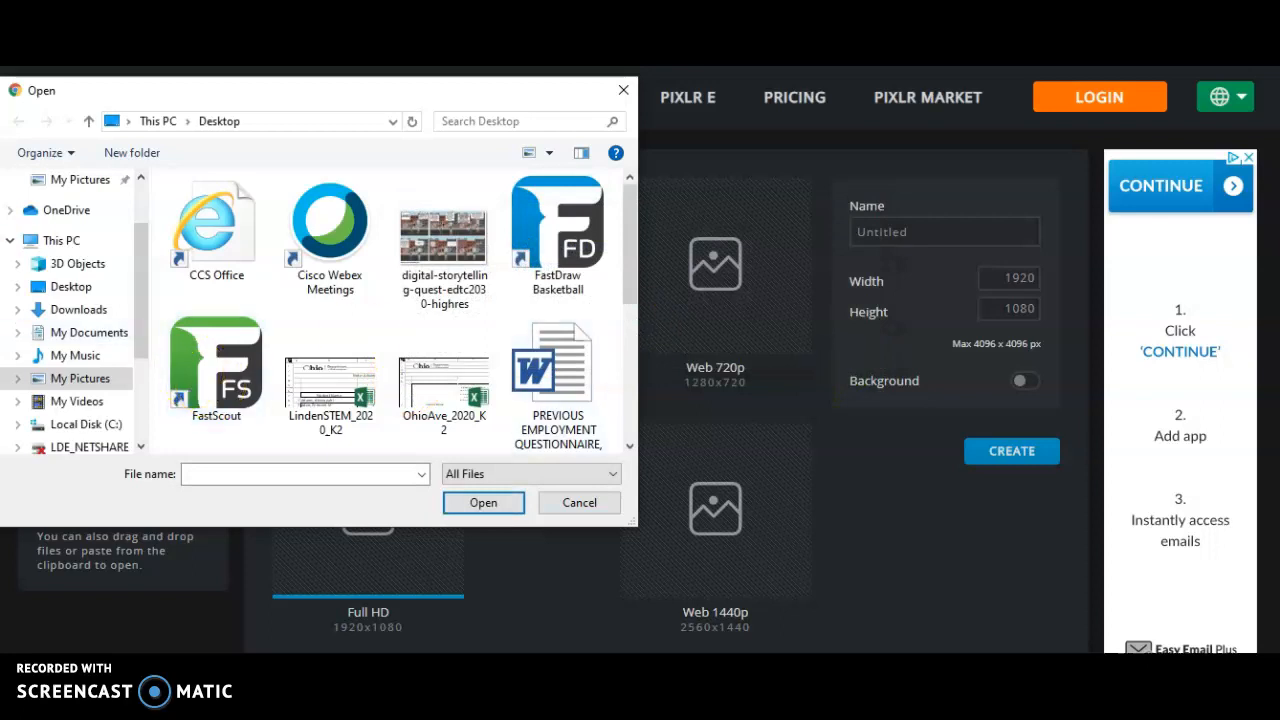
click(60, 288)
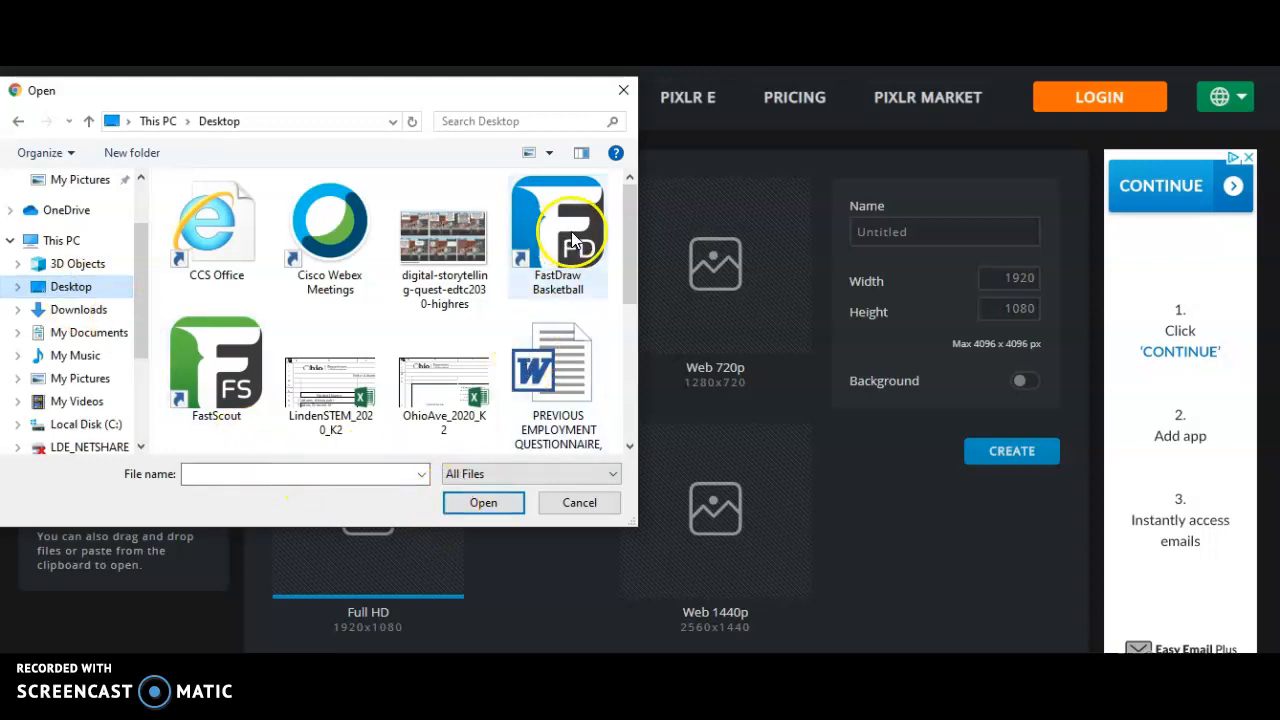
click(635, 234)
drag(635, 234, 635, 326)
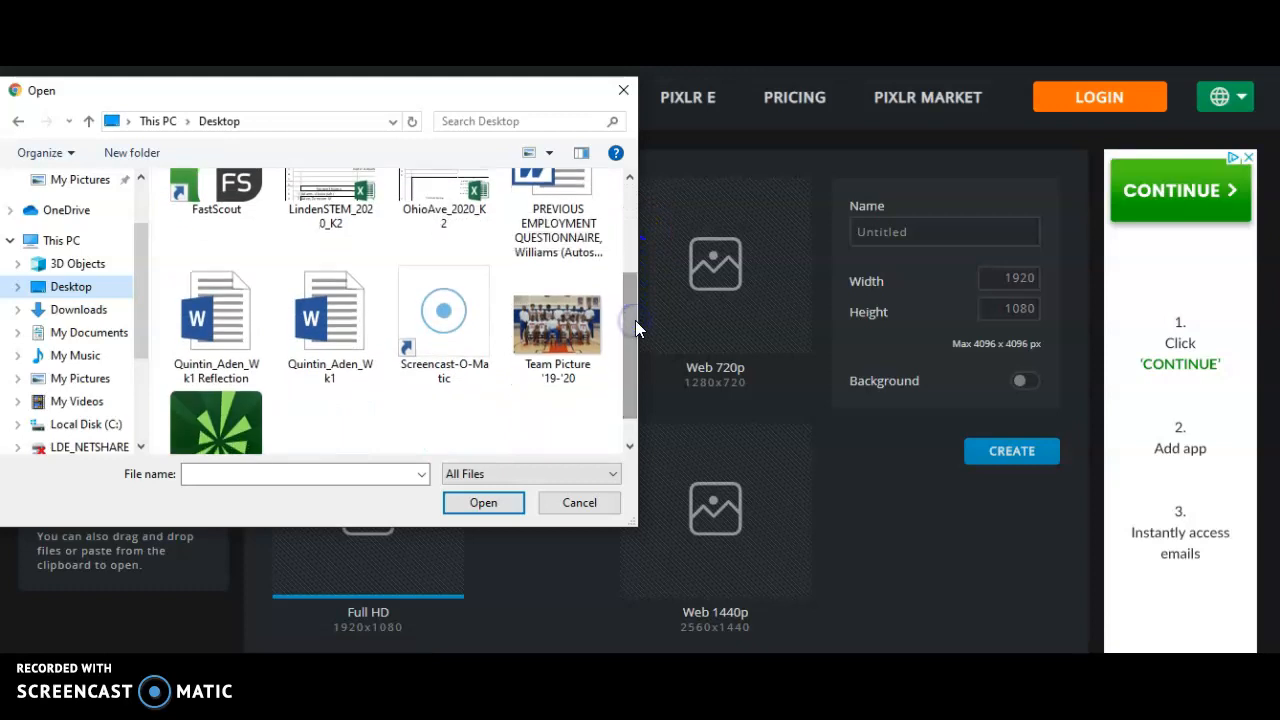
click(541, 338)
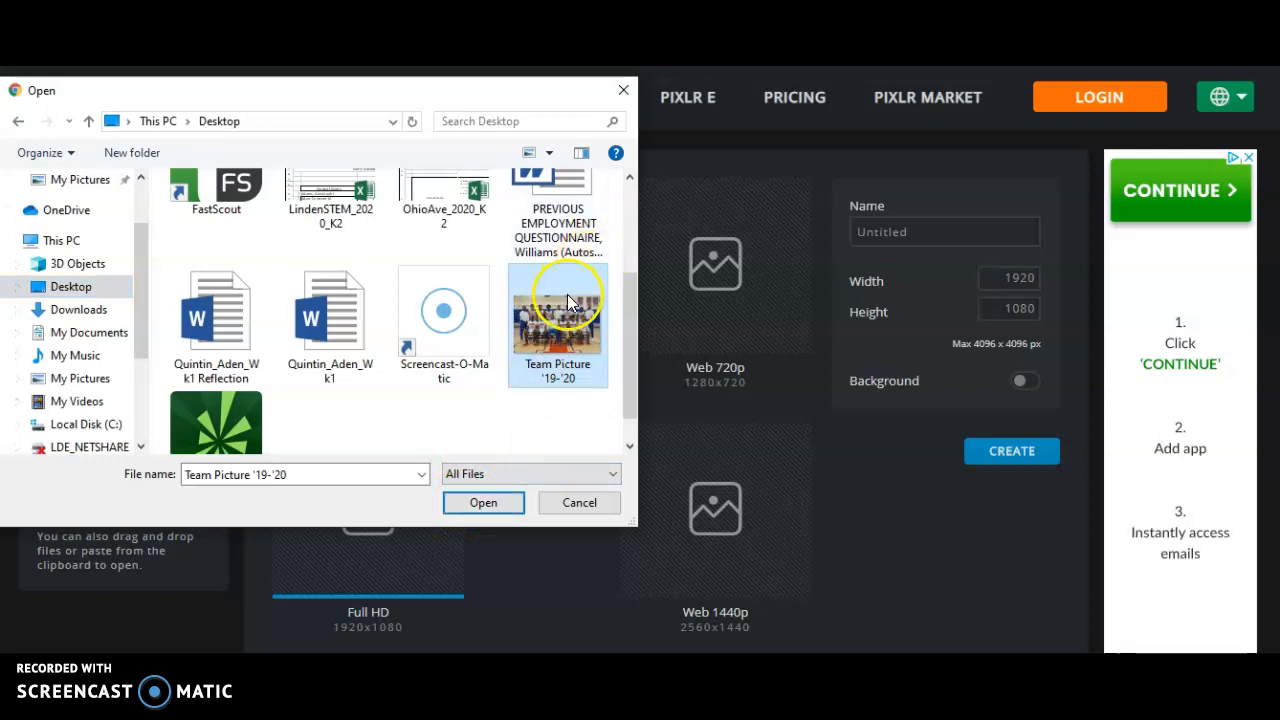
click(485, 503)
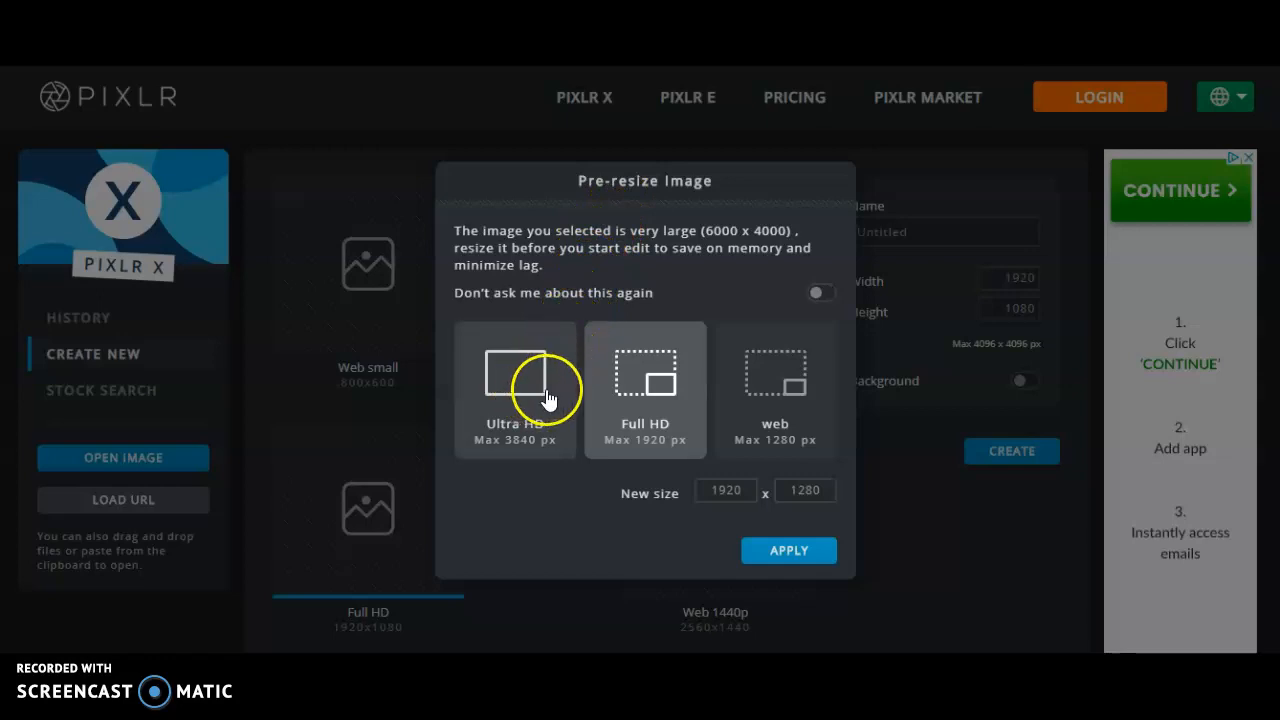
- Pre-resize the 6000 x 4000 photo to the 1280 x 853 web size and open it
click(797, 398)
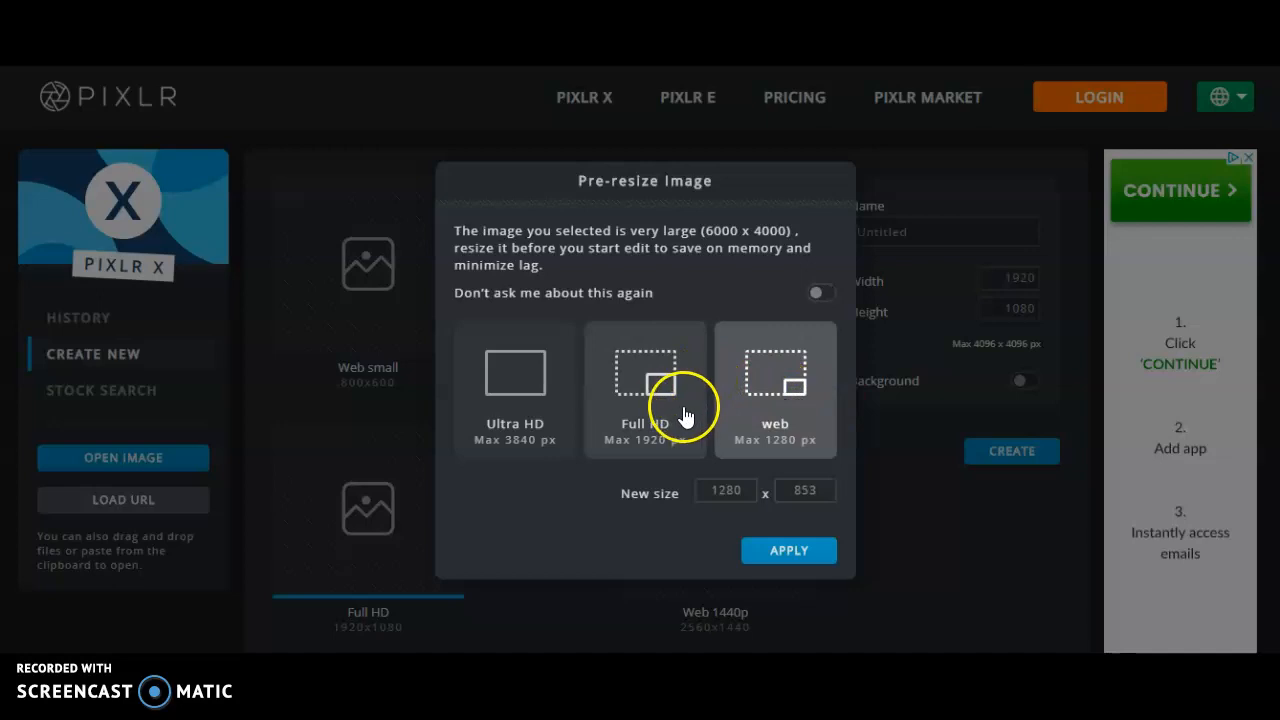
click(764, 549)
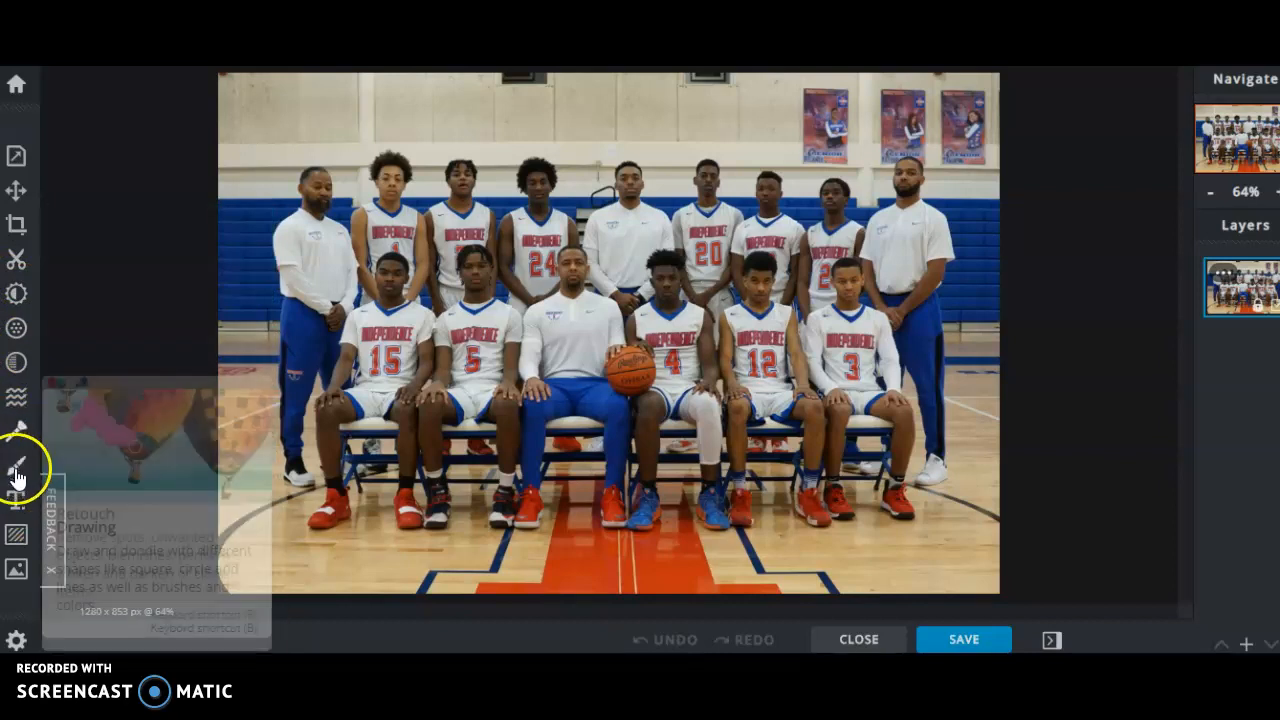
- Add a text box and replace its default quote with 'Welcome to Mr Adens PE class'
click(15, 495)
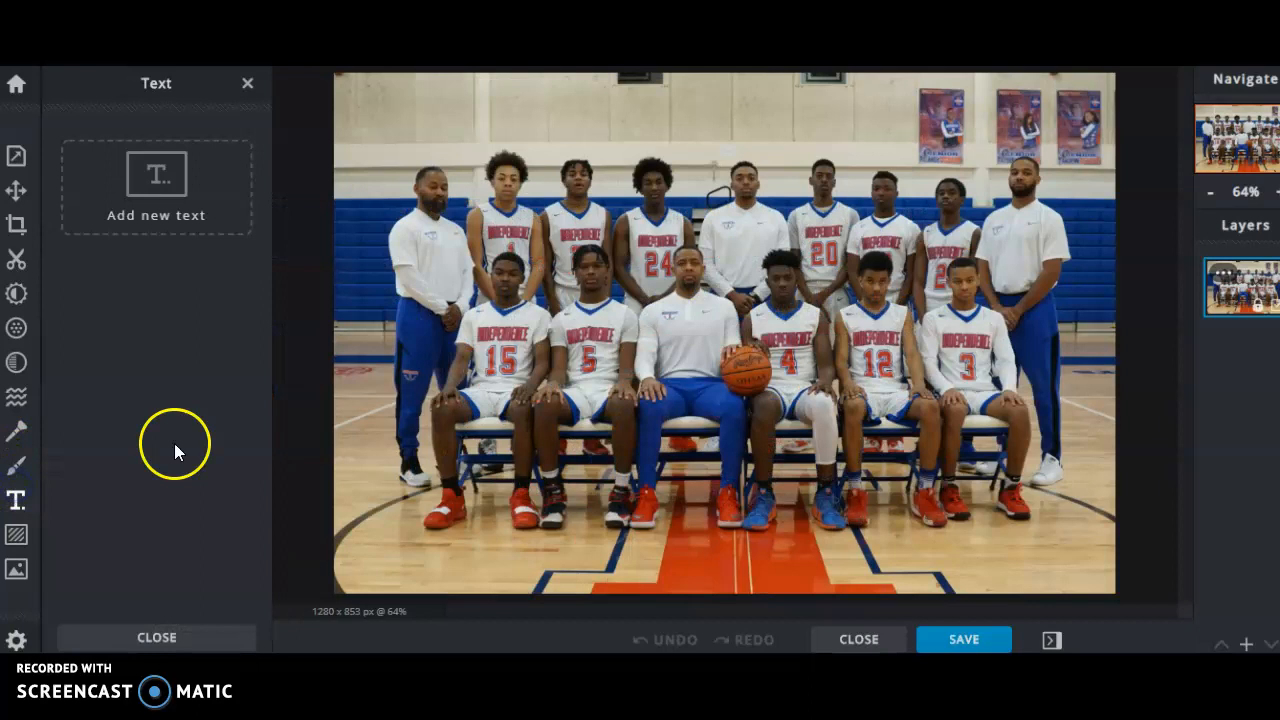
click(158, 177)
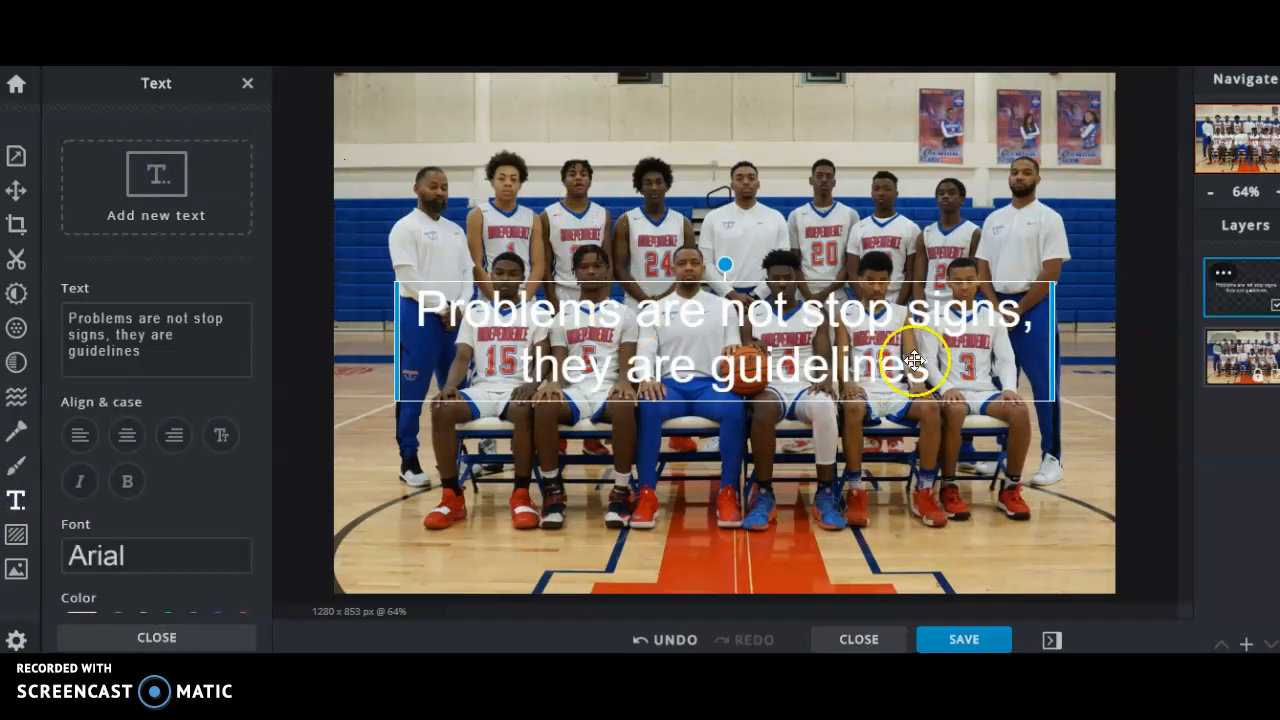
double_click(869, 350)
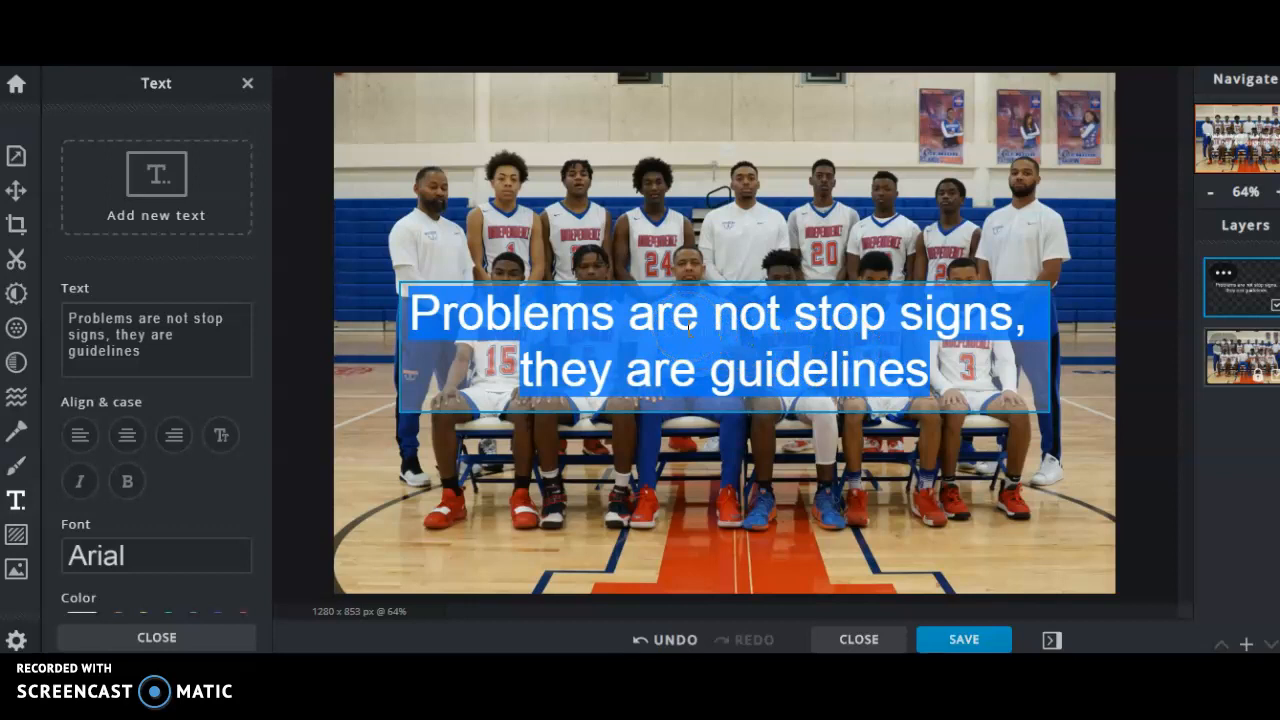
key(BackSpace)
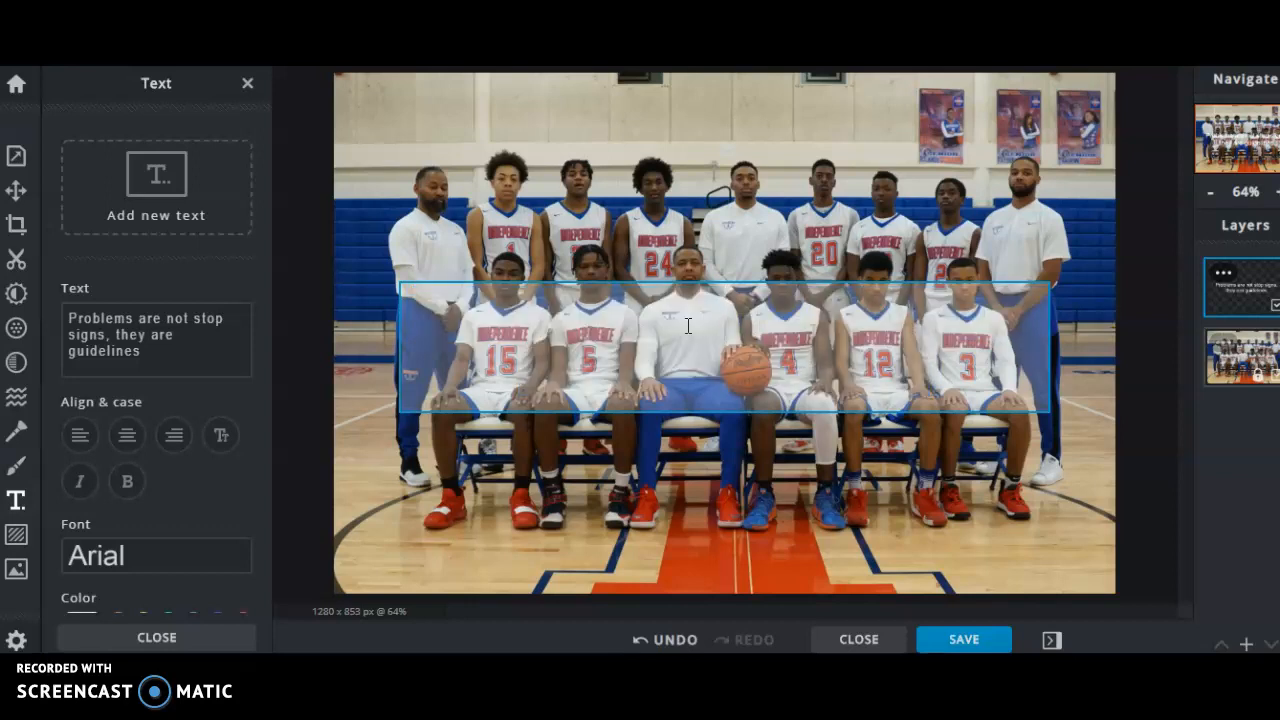
text(Welcome to )
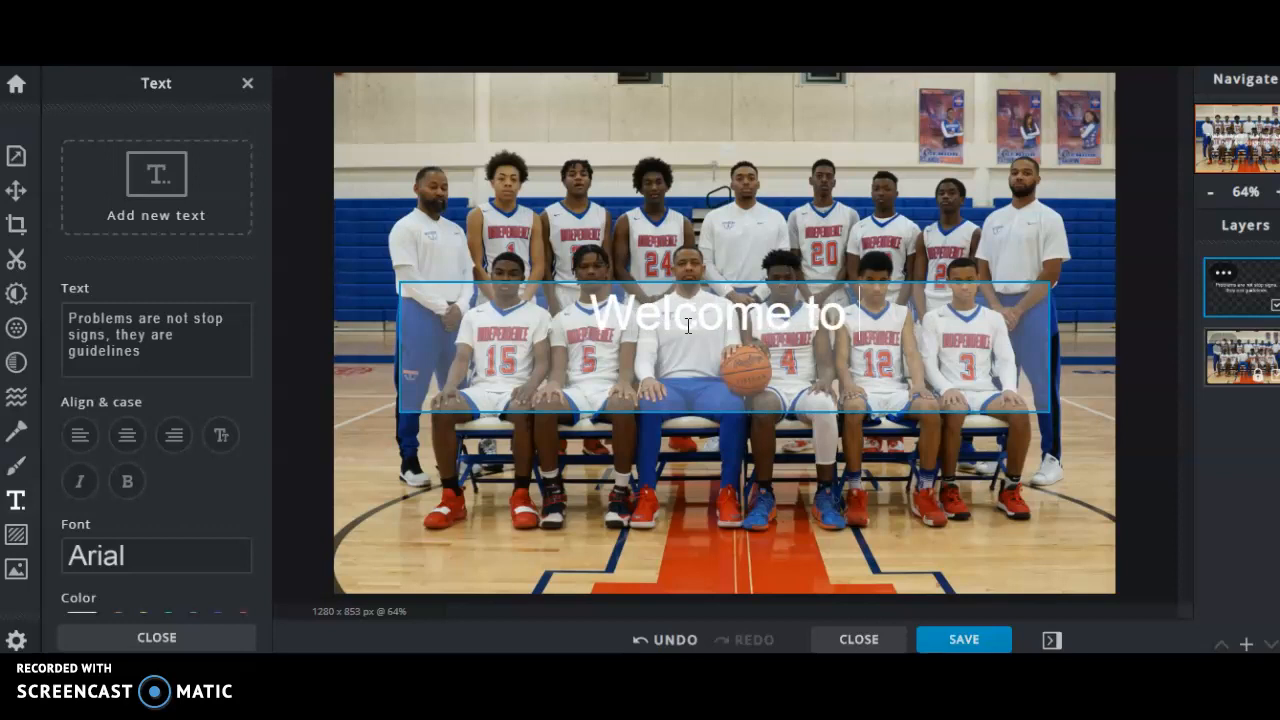
text(Mr A)
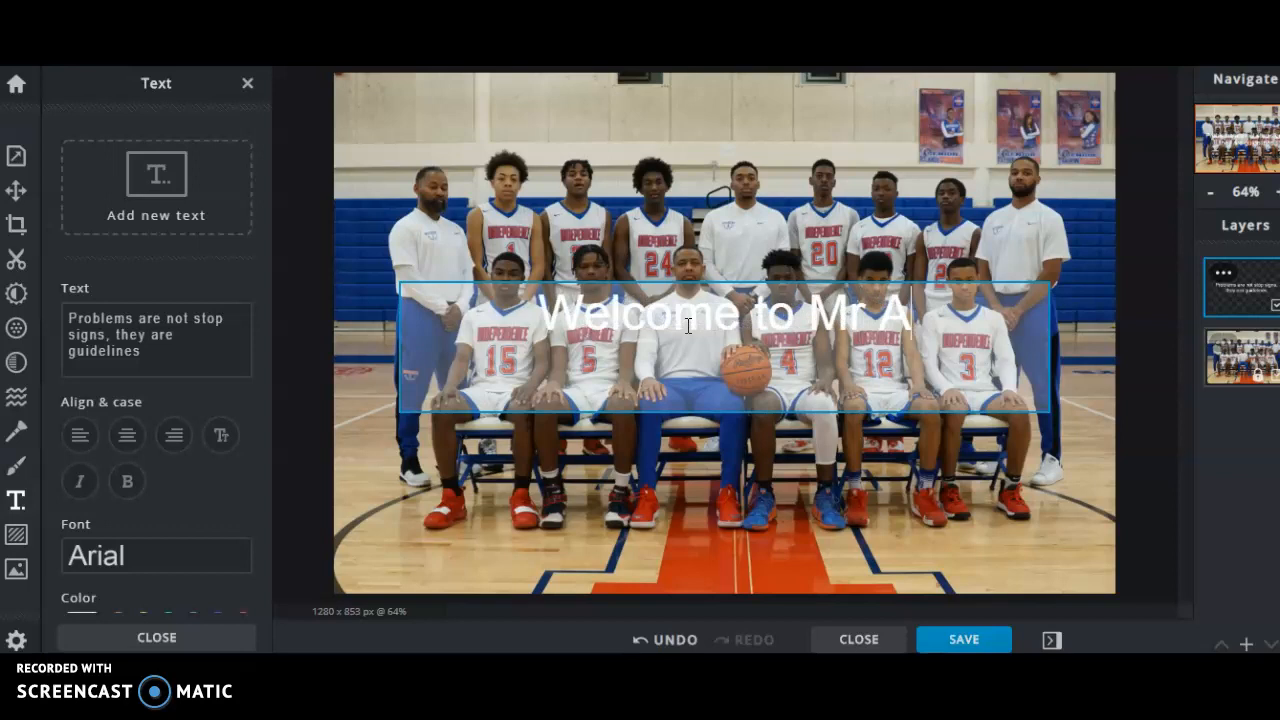
text(dens PE)
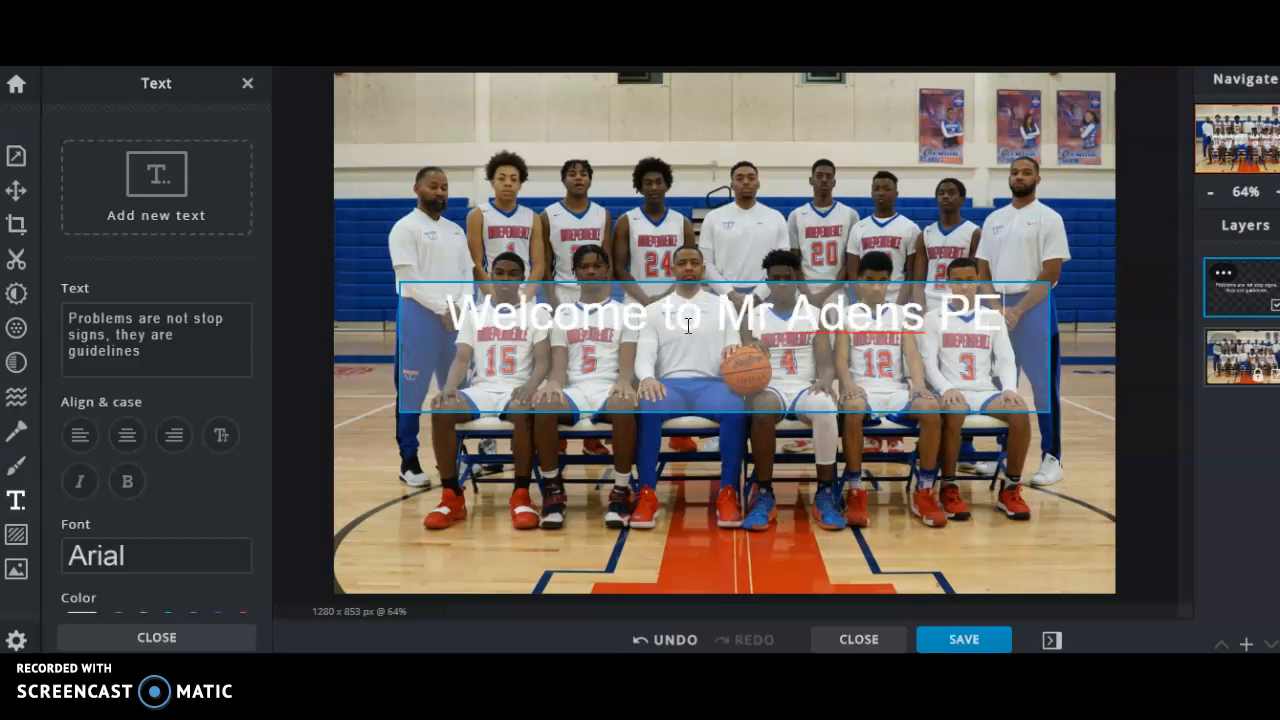
text( class)
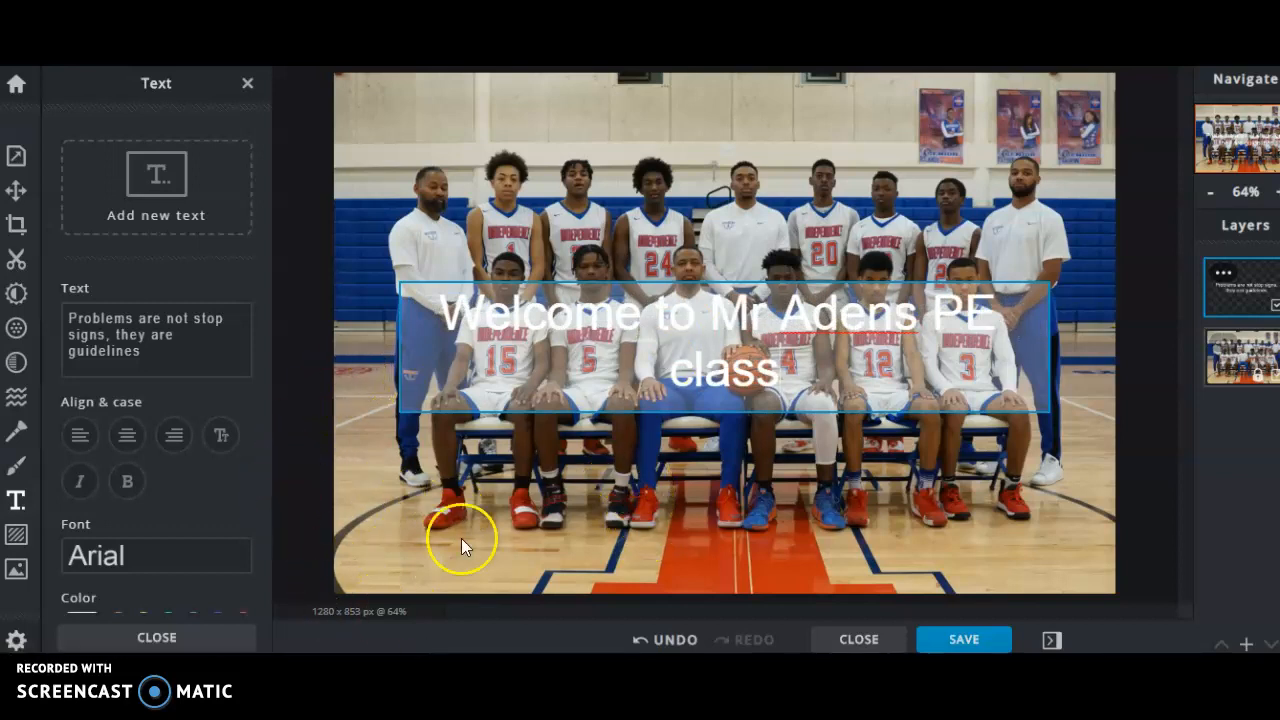
- Drag the welcome caption near the photo's bottom, color it green, and close the text panel
click(491, 485)
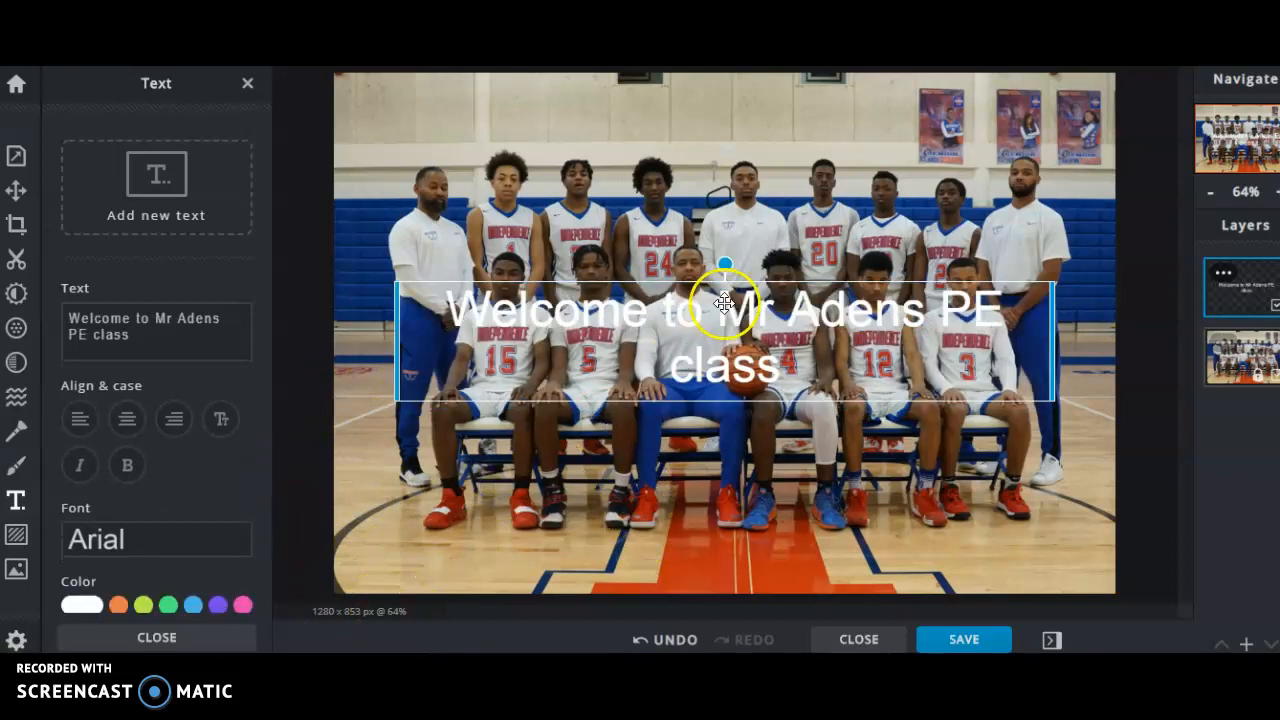
drag(724, 302, 726, 483)
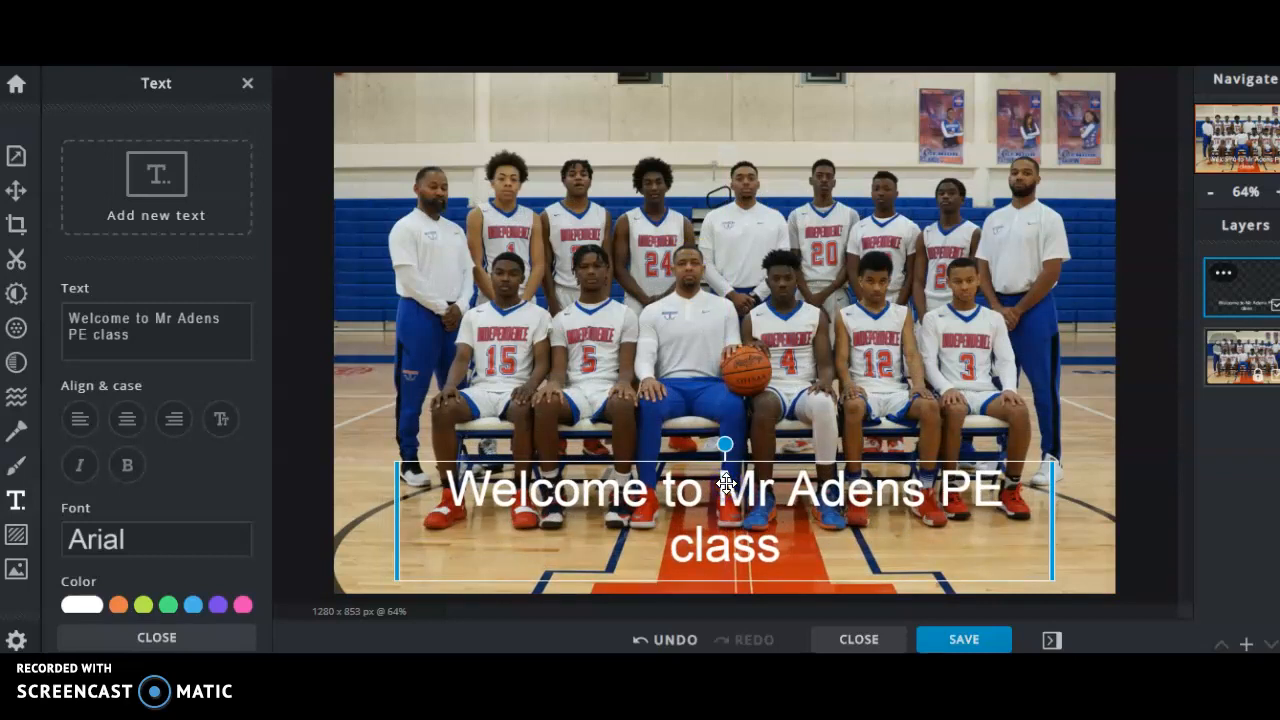
click(241, 607)
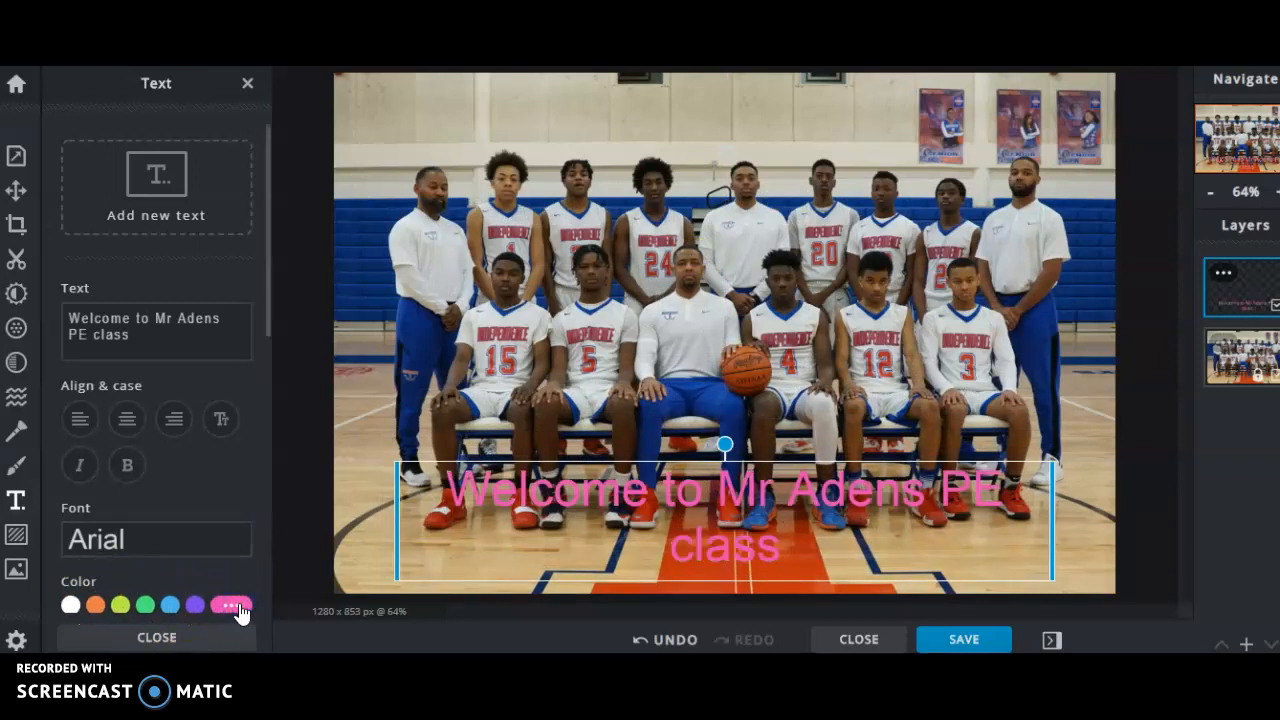
click(197, 607)
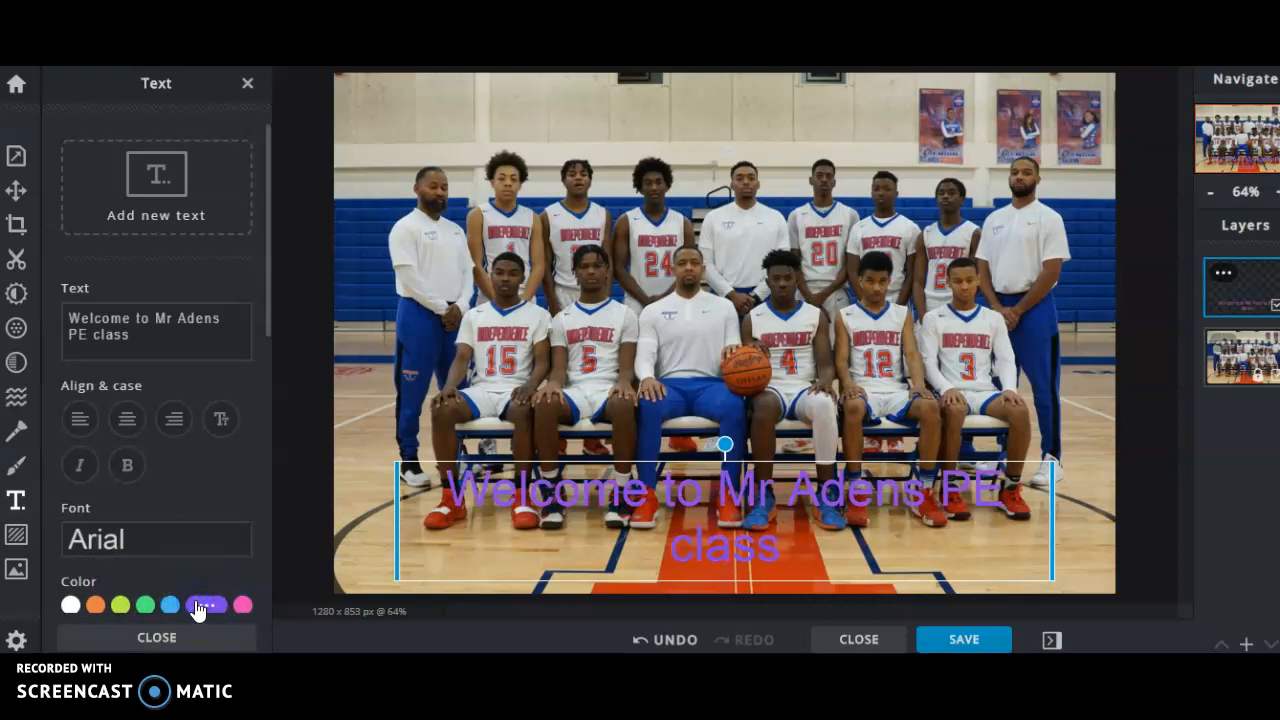
click(172, 604)
click(145, 605)
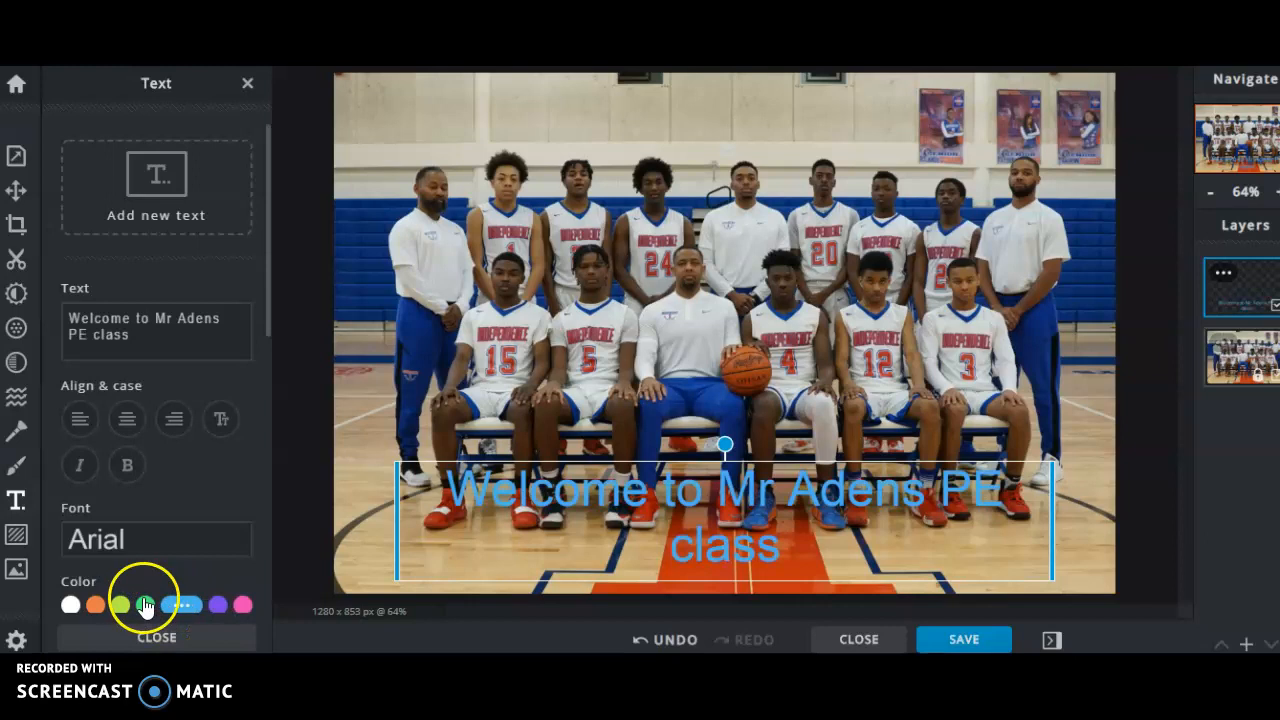
click(147, 605)
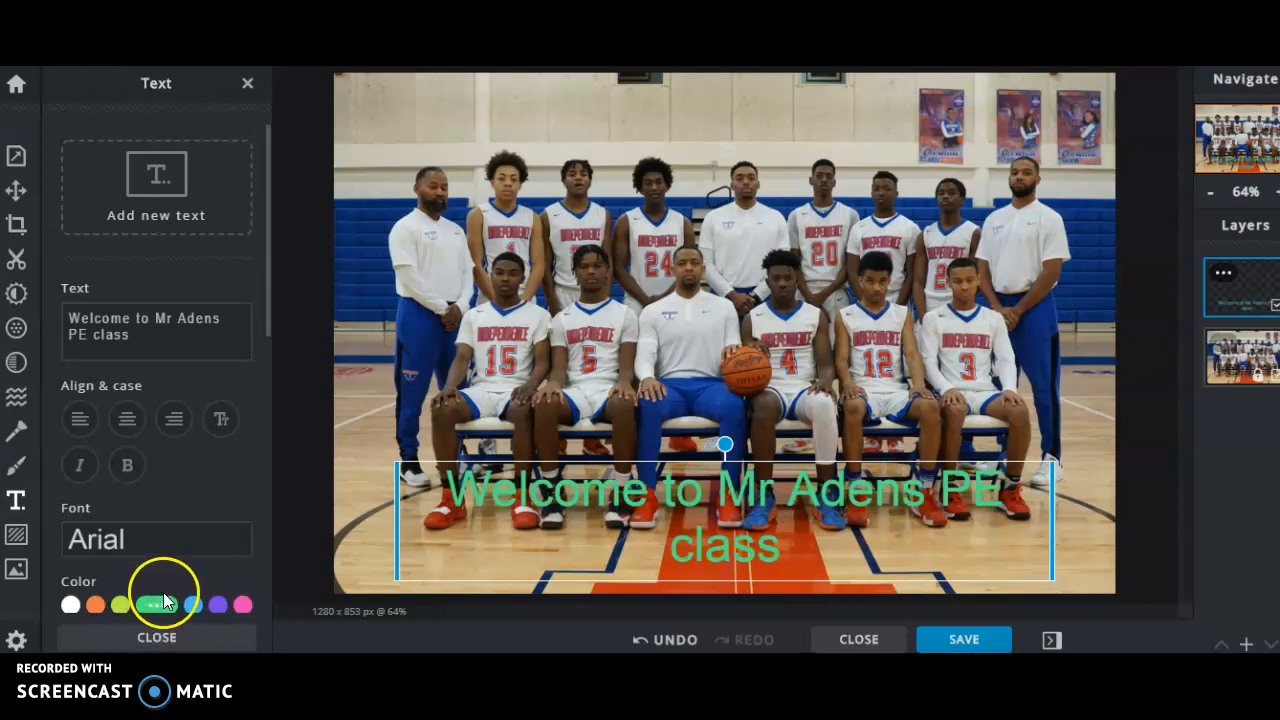
click(163, 637)
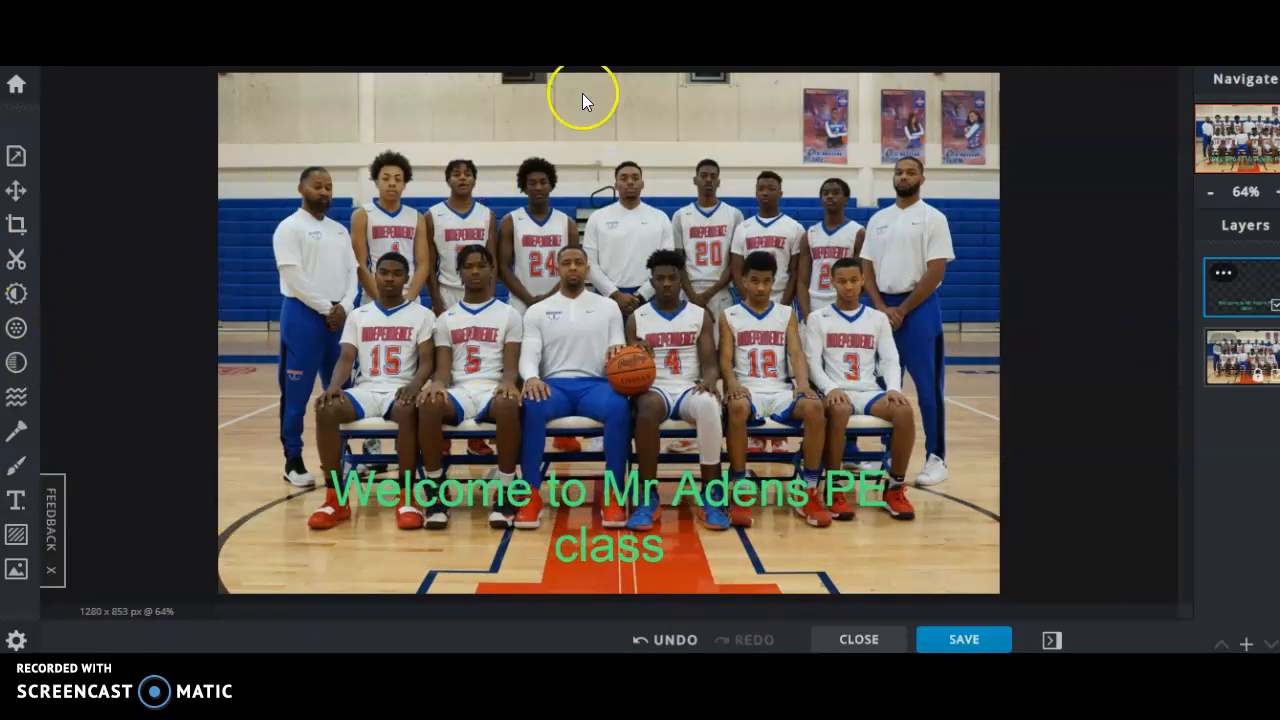
- Download Team Picture '19-'20 as a high-quality 90% JPG at 1280 x 853
click(958, 640)
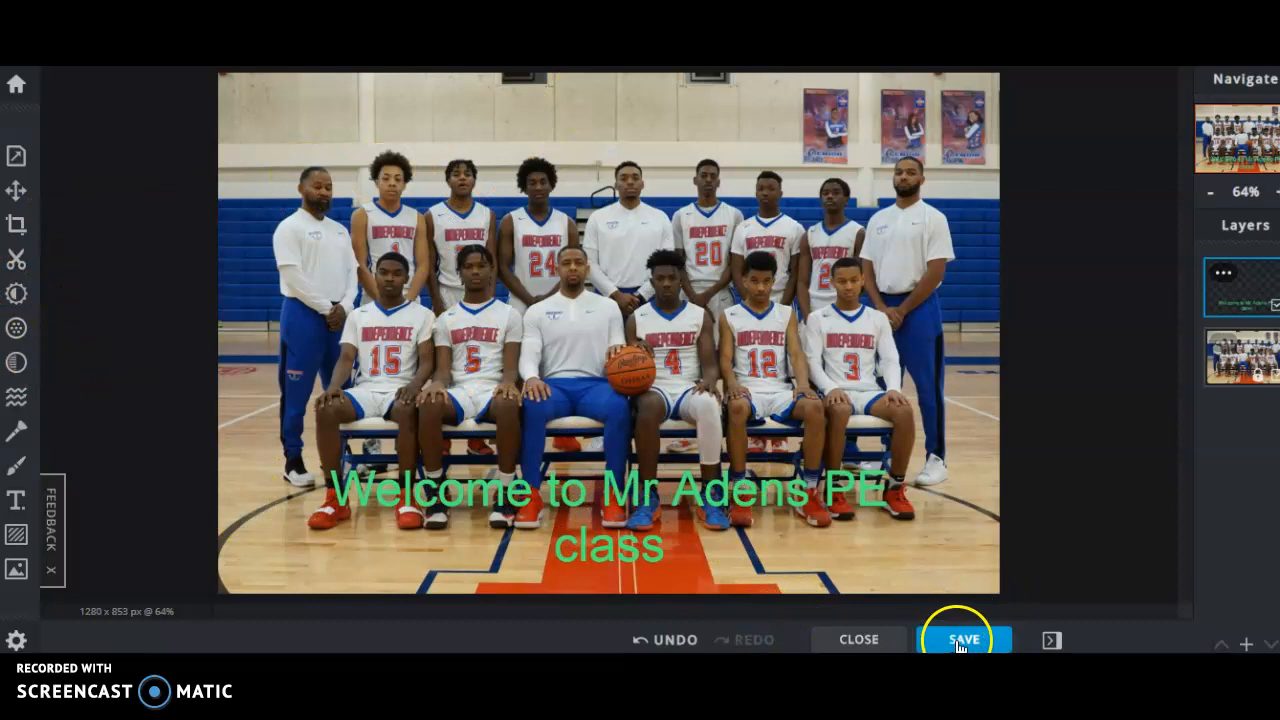
click(959, 638)
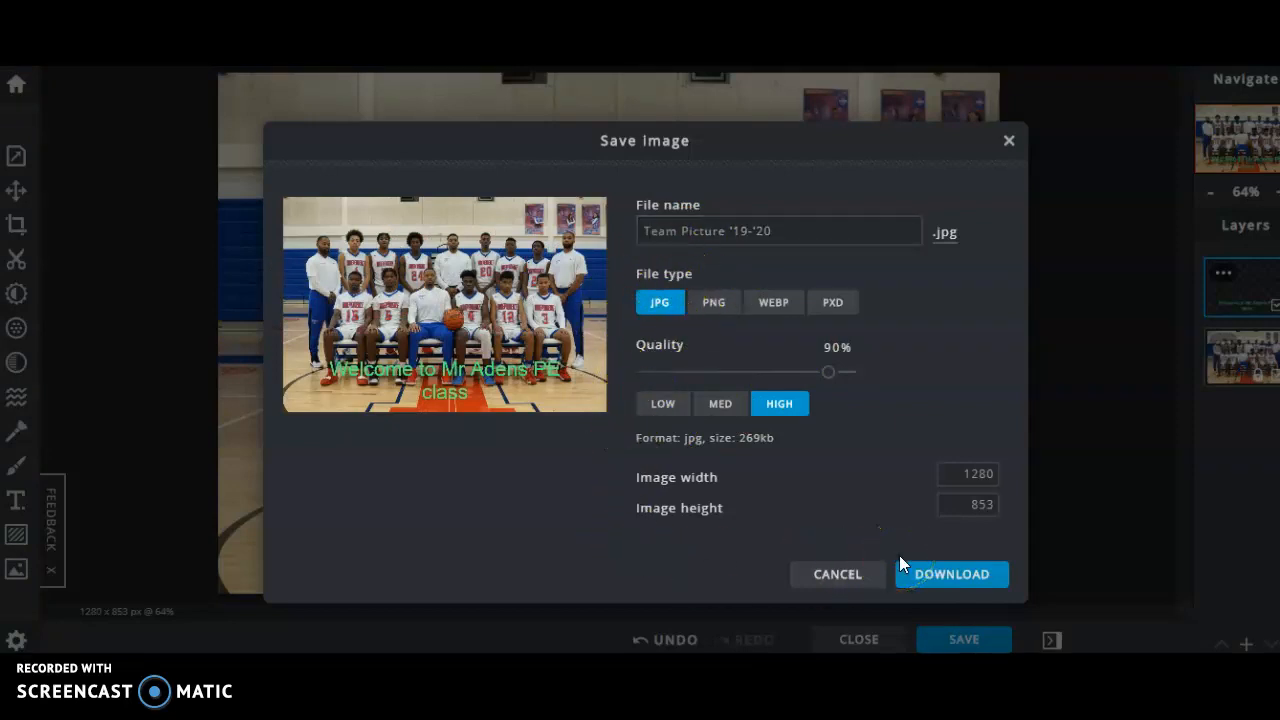
click(936, 589)
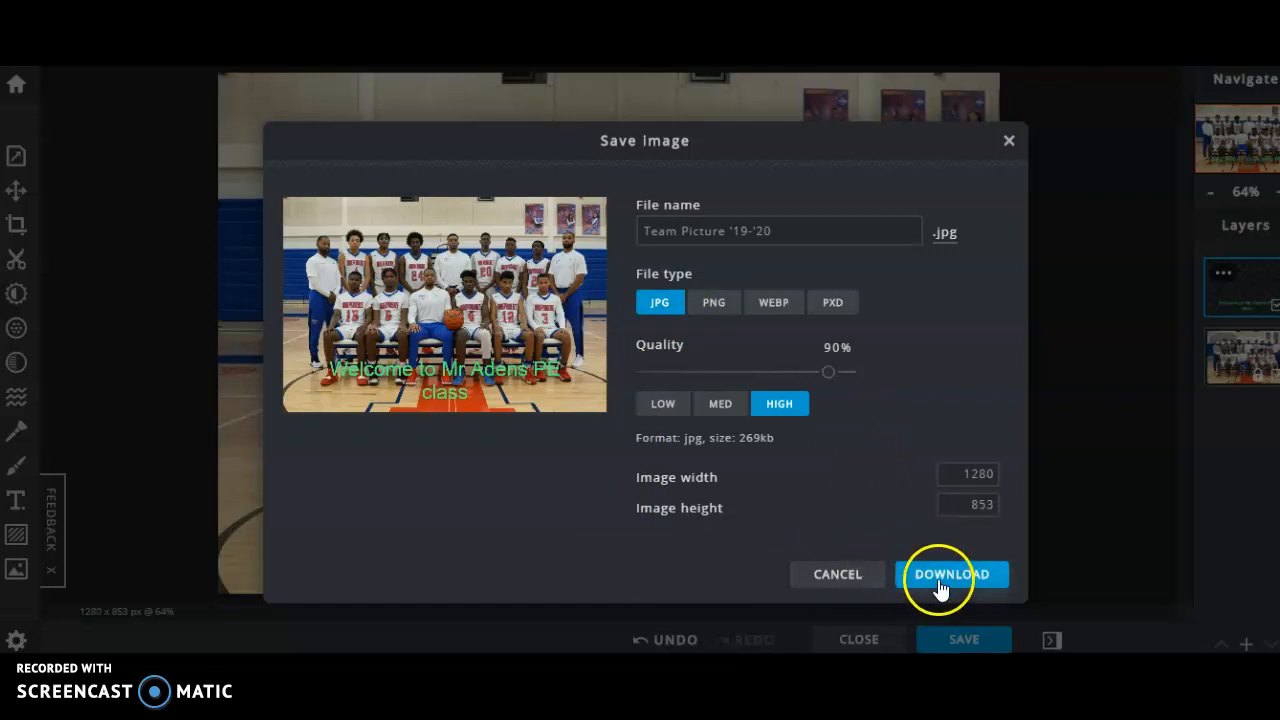